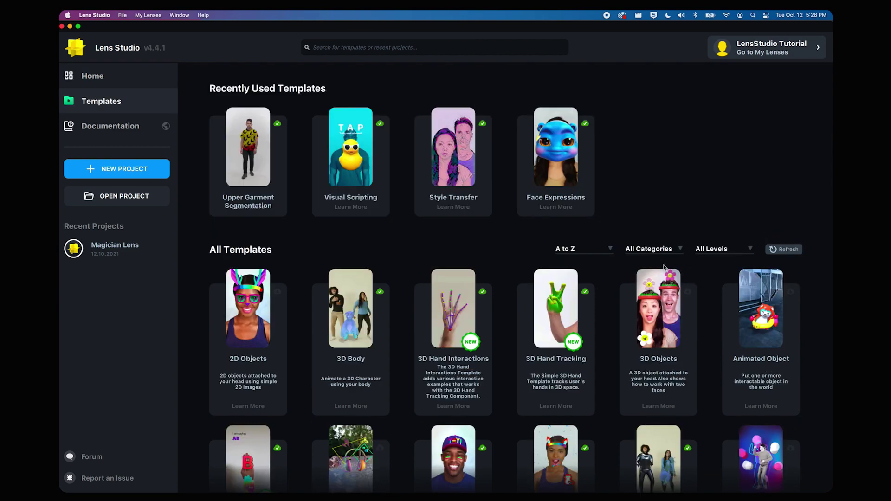
# Preview the kitty_sunglasses image and import it into the project resources
pyautogui.scroll(-10, 663, 267)
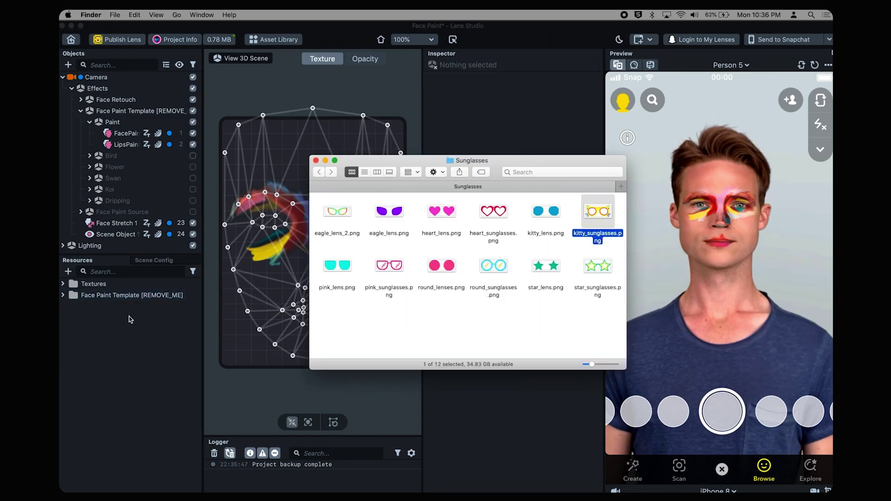
pyautogui.press('space')
pyautogui.press('space')
pyautogui.moveTo(598, 212); pyautogui.dragTo(121, 299)
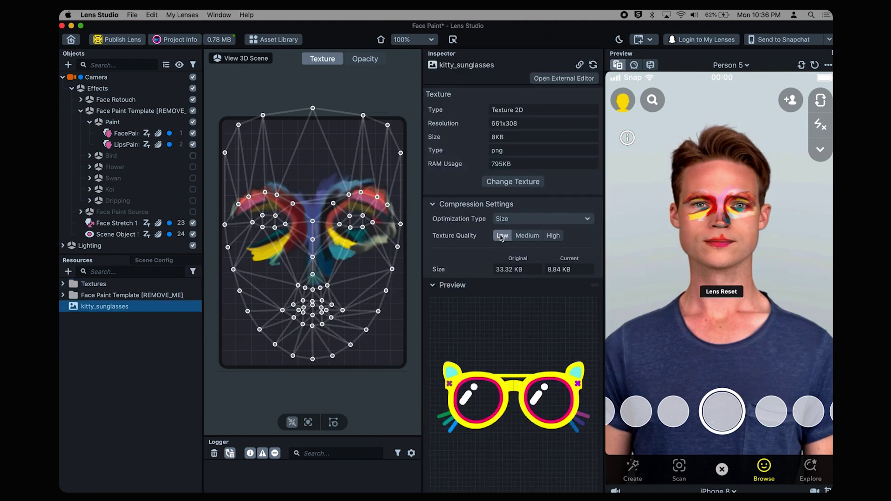
# Replace the camera and screen image with a full-frame screen image, import the gradient, and open Magician Lens
pyautogui.click(68, 65)
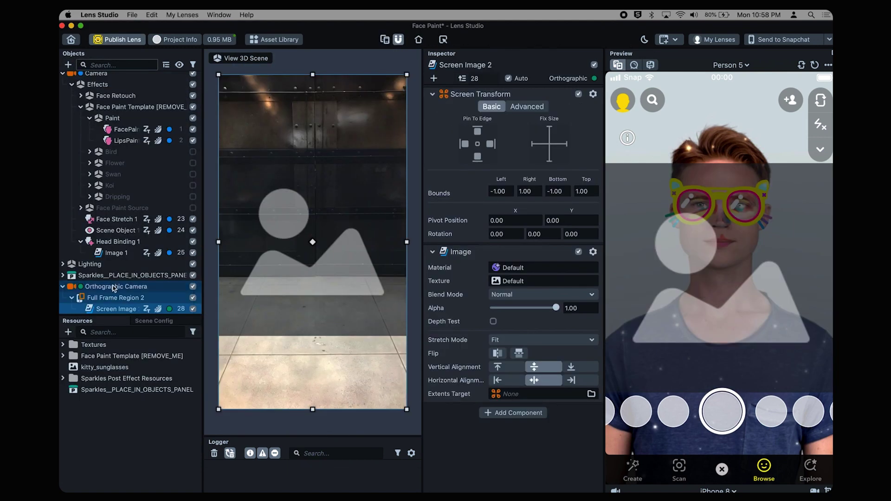
pyautogui.press('Delete')
pyautogui.click(68, 65)
pyautogui.click(99, 277)
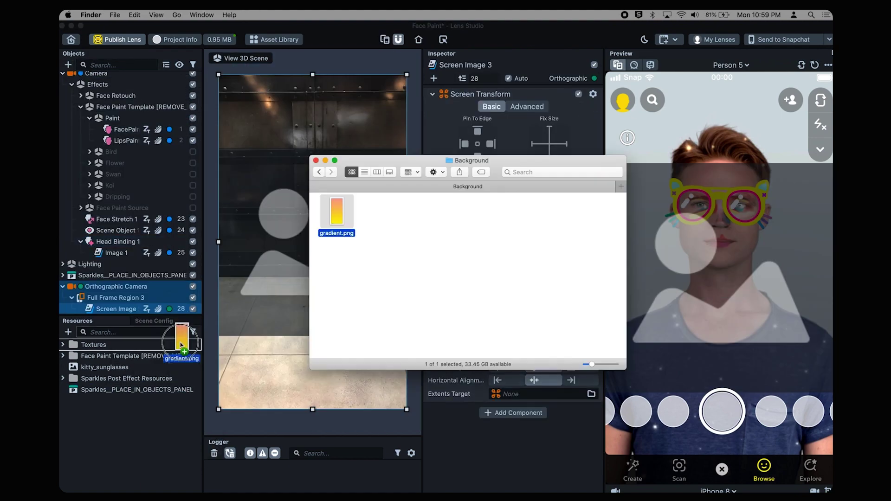
pyautogui.moveTo(179, 338); pyautogui.dragTo(92, 401)
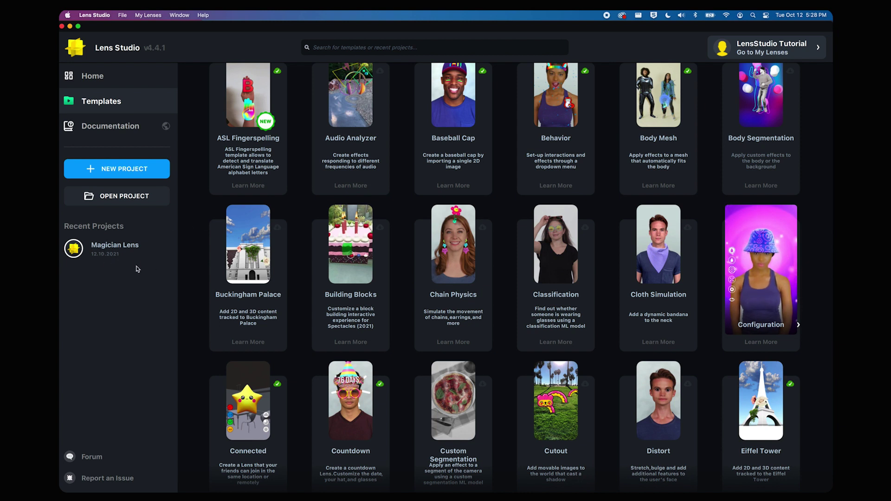
pyautogui.click(134, 251)
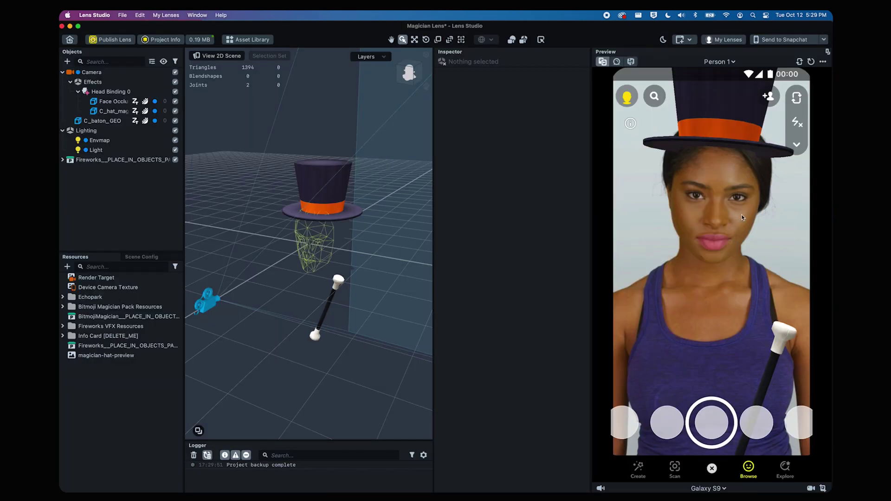
# Preview the lens on Person 2, Person 3, Idle Person 1, Open Mouth Person 1, then Person 5
pyautogui.click(720, 62)
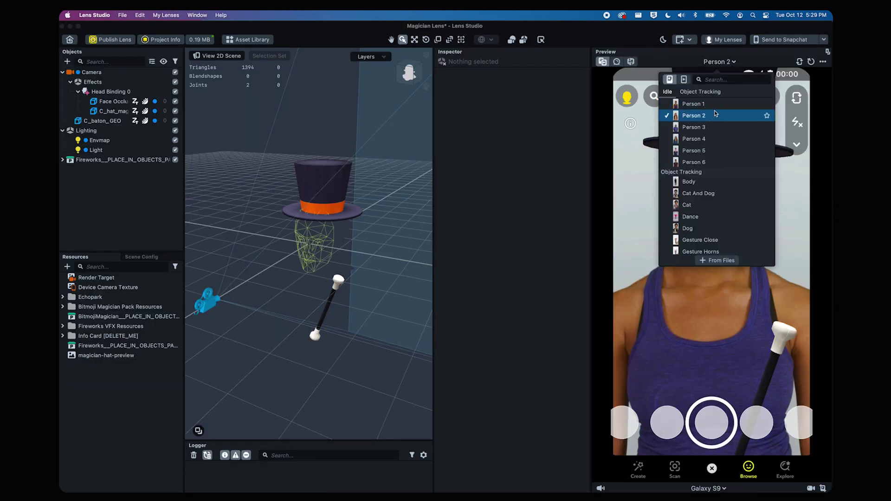
pyautogui.click(693, 116)
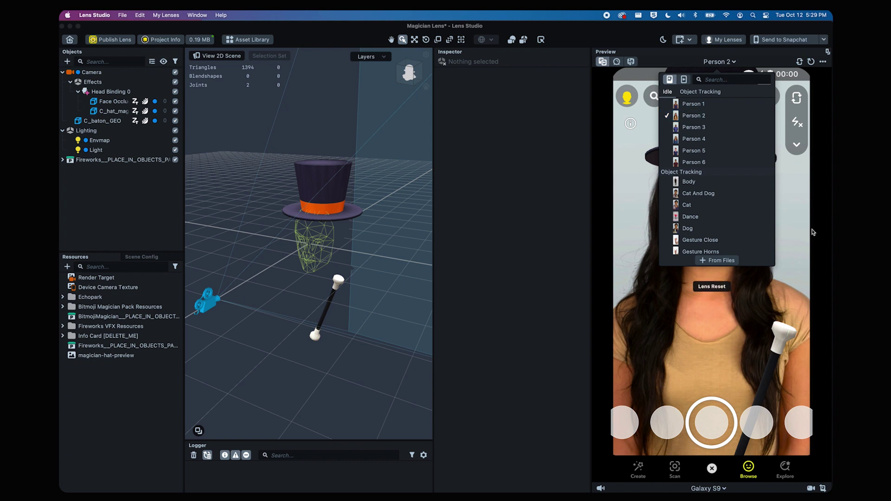
pyautogui.click(724, 62)
pyautogui.click(694, 125)
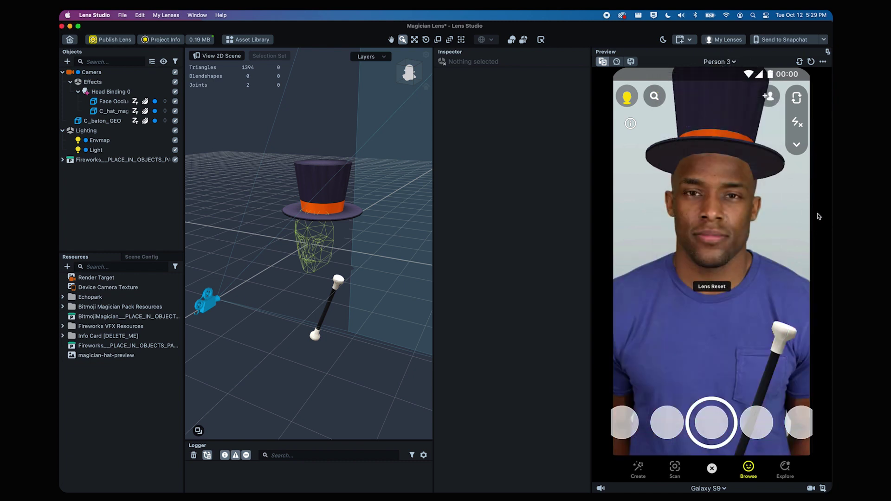
pyautogui.click(720, 62)
pyautogui.click(684, 79)
pyautogui.click(606, 182)
pyautogui.click(720, 62)
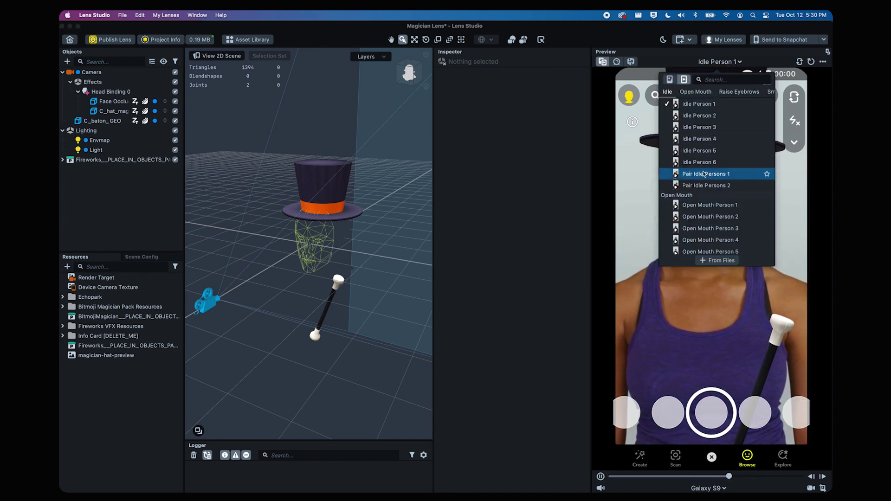
pyautogui.click(708, 209)
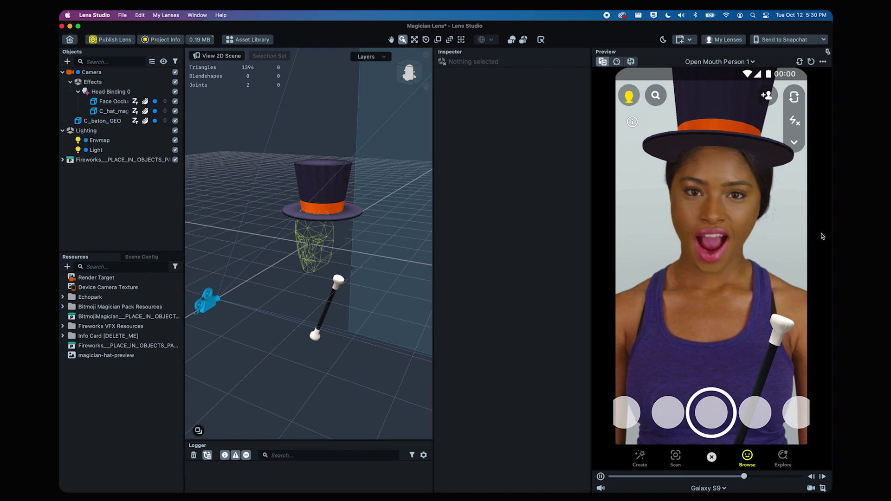
pyautogui.click(720, 61)
pyautogui.click(694, 150)
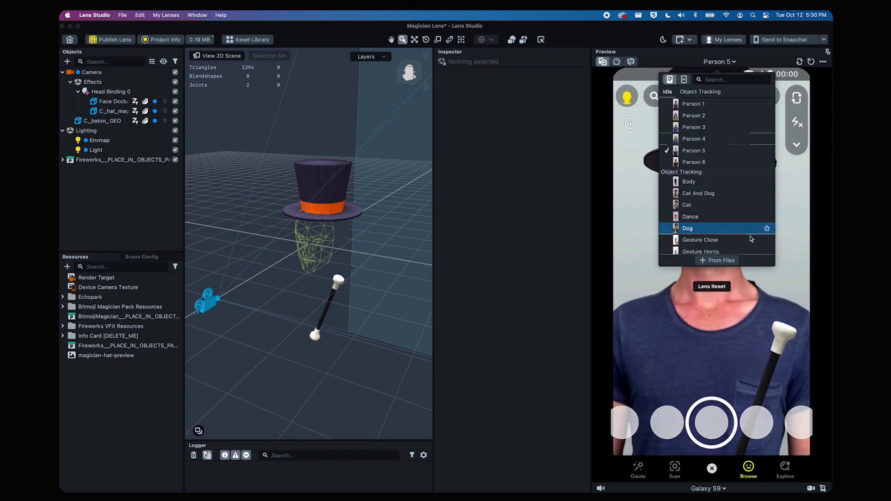
pyautogui.click(829, 272)
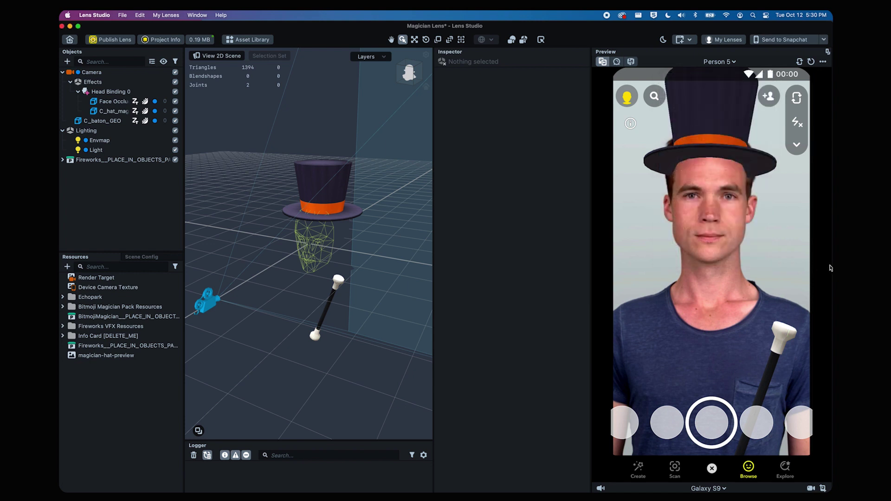
# Preview the lens in iPhone X, iPhone 8, LG G6, iPhone 5s, then BlackBerry KEYone frames
pyautogui.click(722, 489)
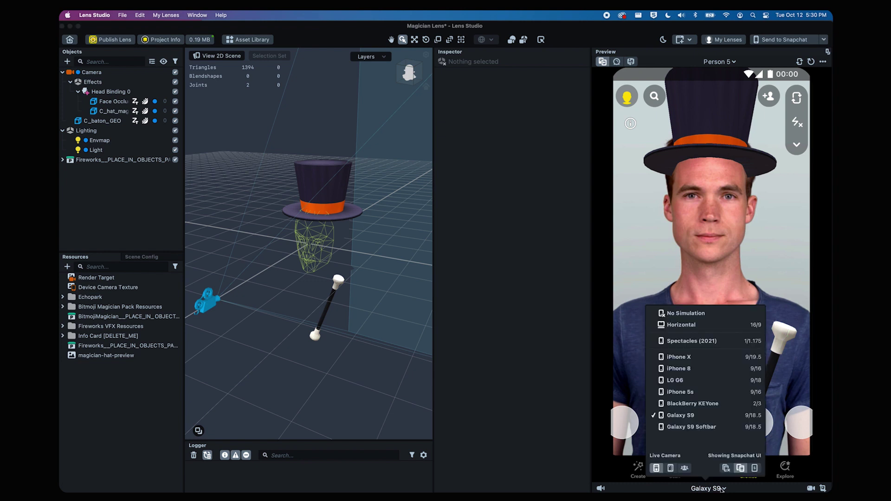
pyautogui.click(710, 357)
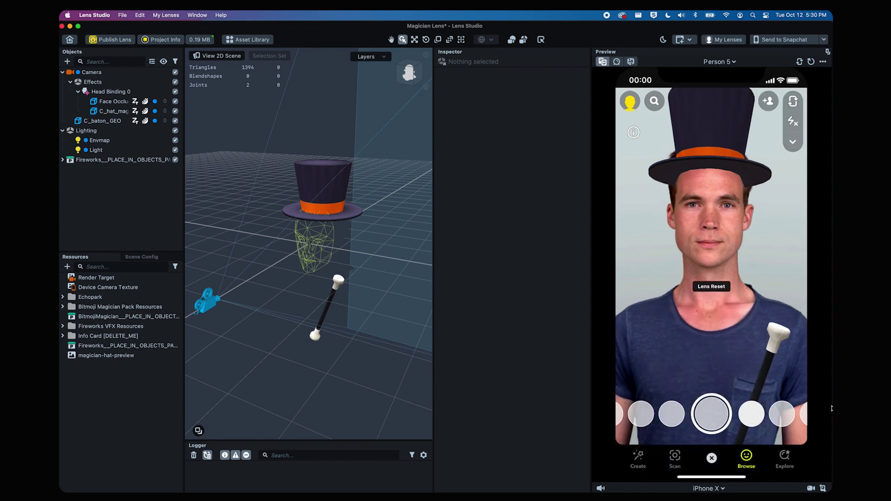
pyautogui.click(710, 489)
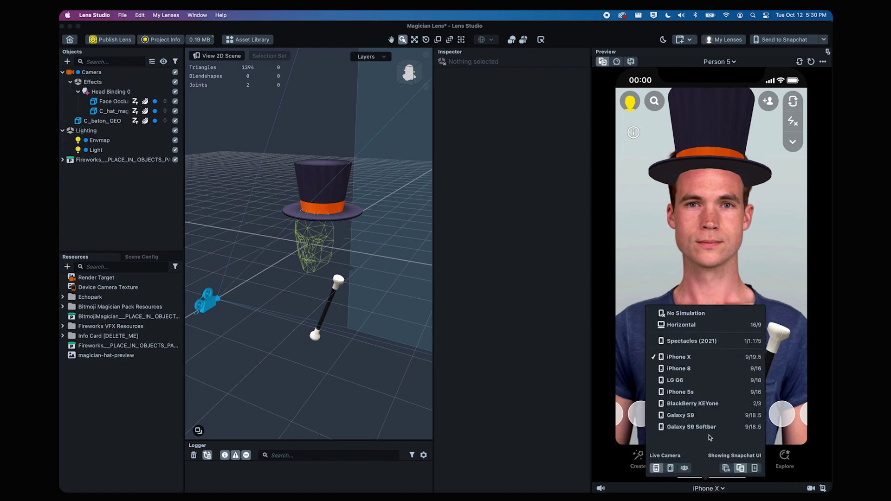
pyautogui.click(692, 369)
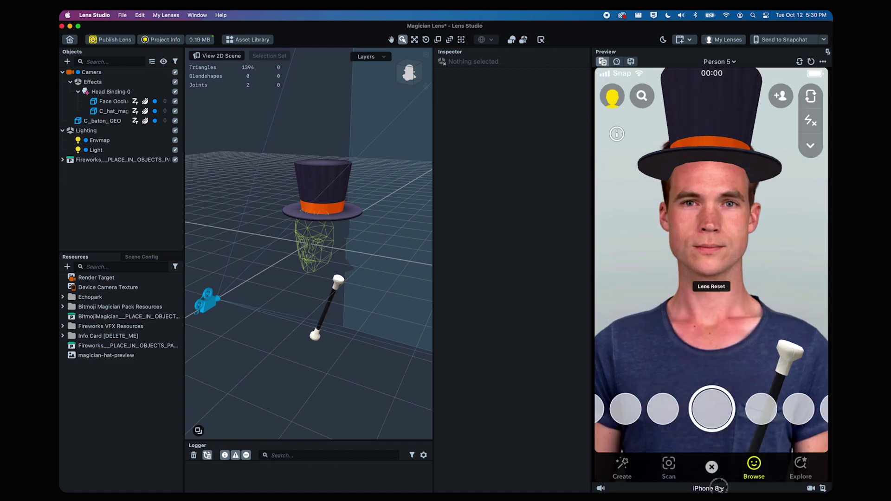
pyautogui.click(720, 488)
pyautogui.click(707, 382)
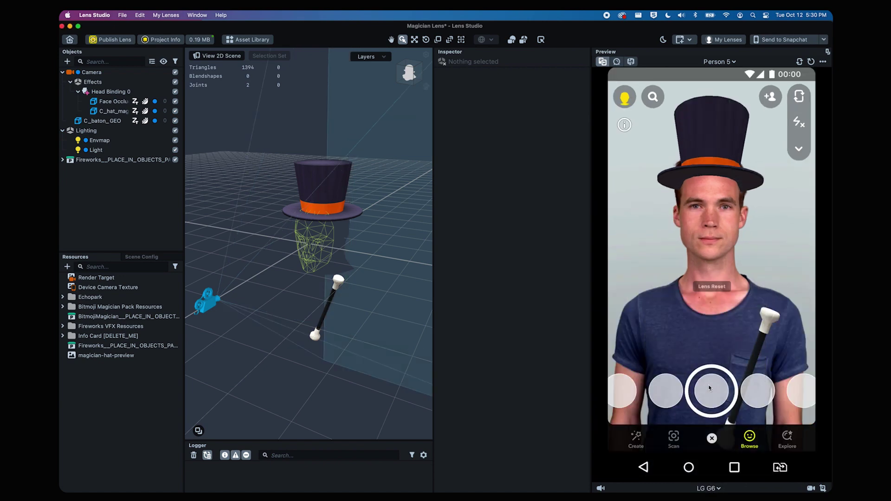
pyautogui.click(712, 488)
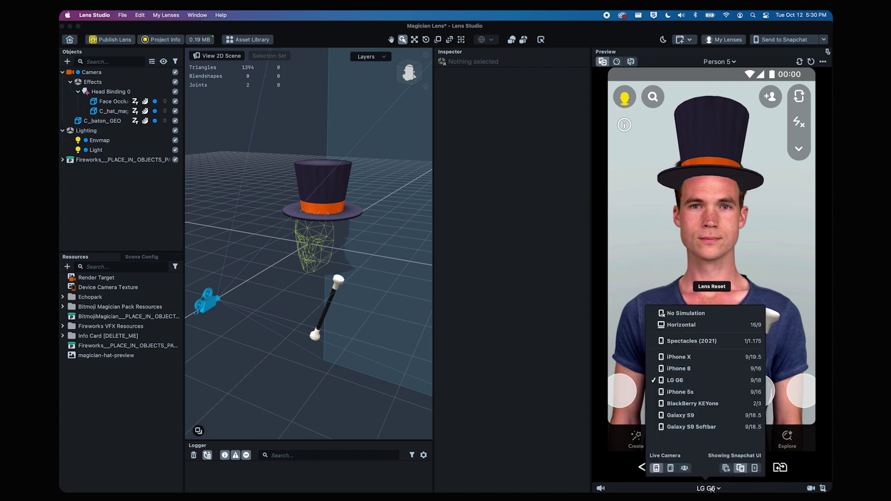
pyautogui.click(703, 393)
pyautogui.click(709, 488)
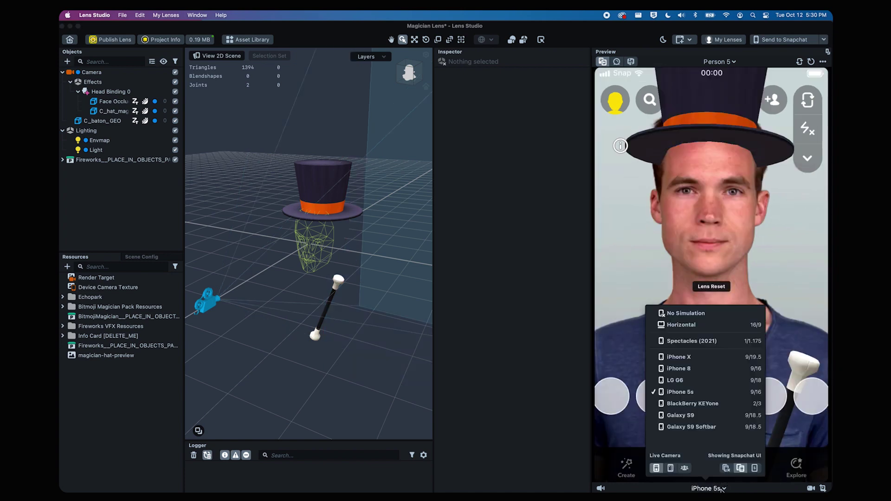
pyautogui.click(714, 408)
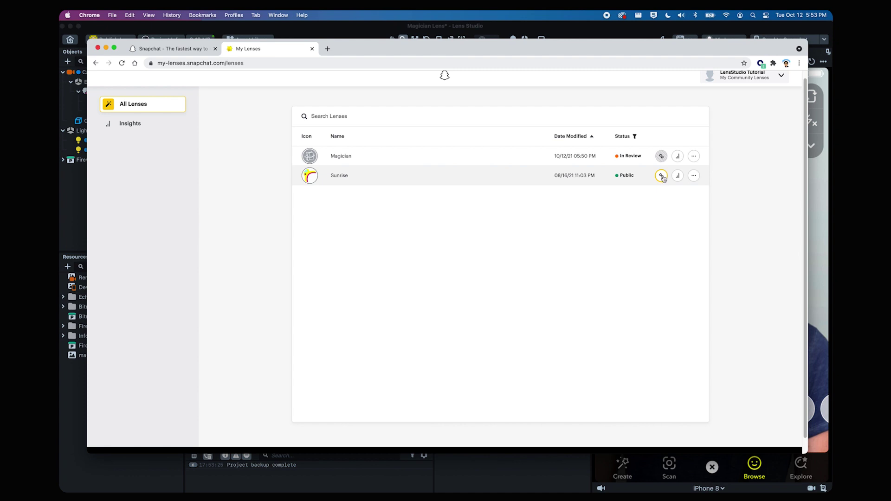
# Copy the Sunrise lens link, download its Snapcode, and begin typing the 'mag' lens tag
pyautogui.click(662, 176)
pyautogui.click(503, 60)
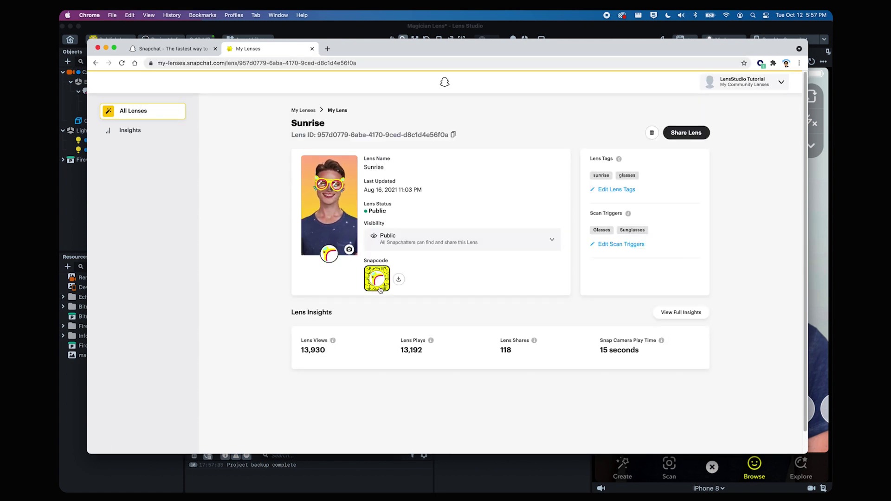
pyautogui.click(399, 280)
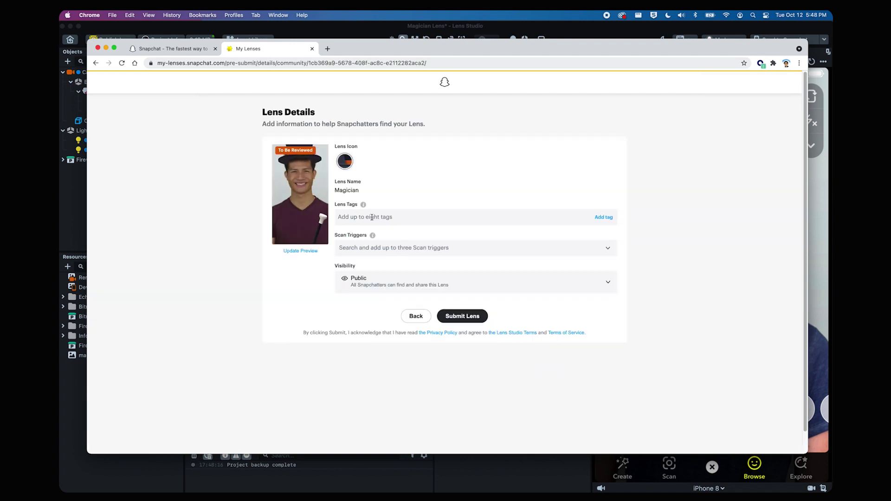
pyautogui.write('magician')
# Add magician, magic and fun as lens tags for the Magician lens
pyautogui.click(607, 218)
pyautogui.write('m')
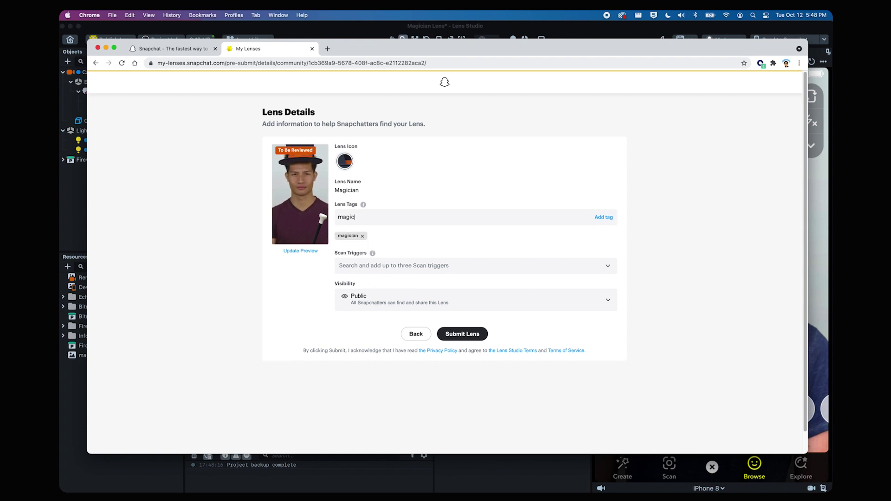
pyautogui.click(603, 217)
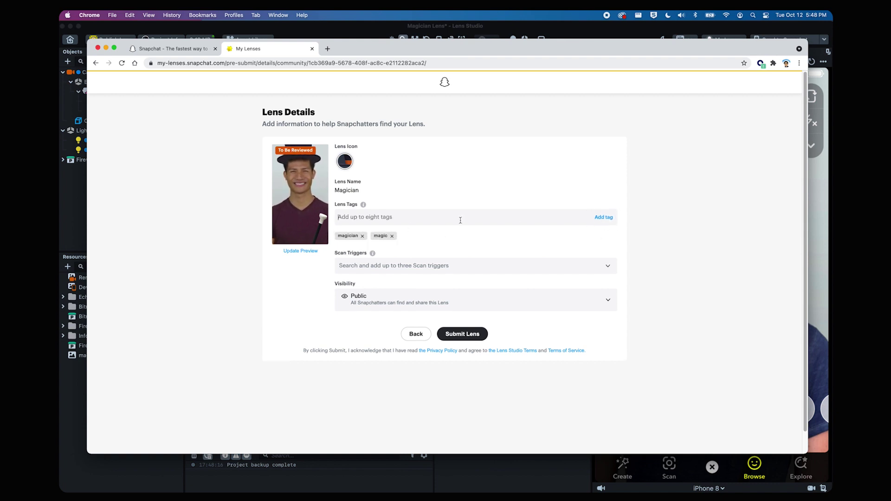
pyautogui.write('fun')
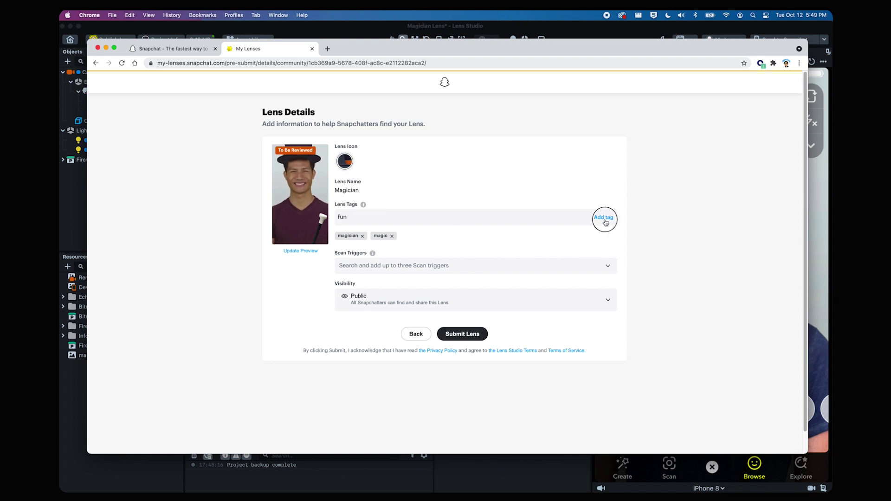
pyautogui.click(605, 220)
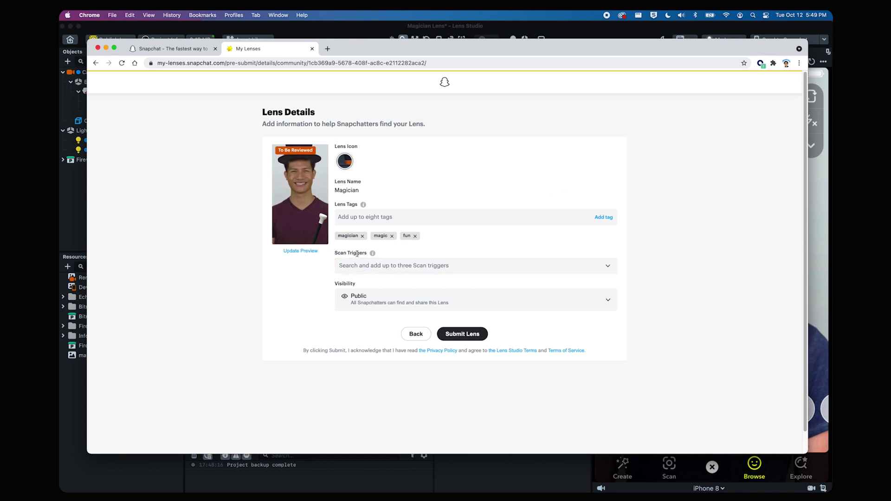
# Search for and add Fashion accessory and Hat as scan triggers
pyautogui.moveTo(372, 254)
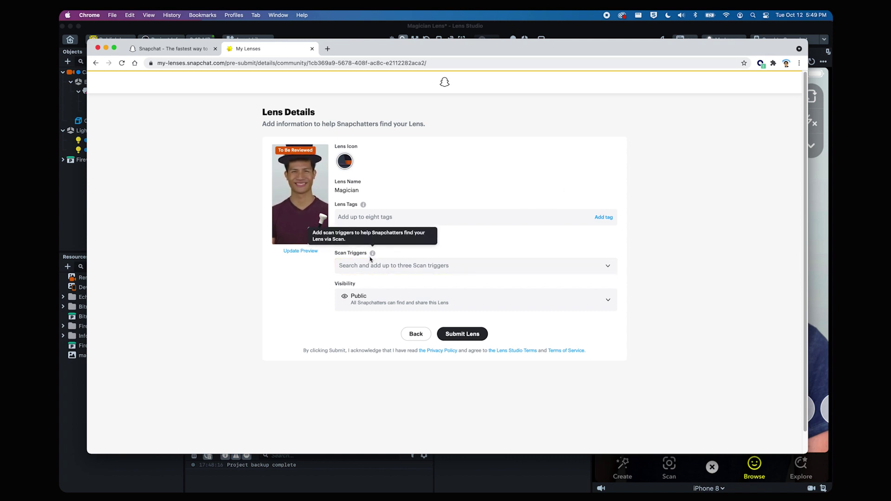
pyautogui.click(369, 267)
pyautogui.write('f')
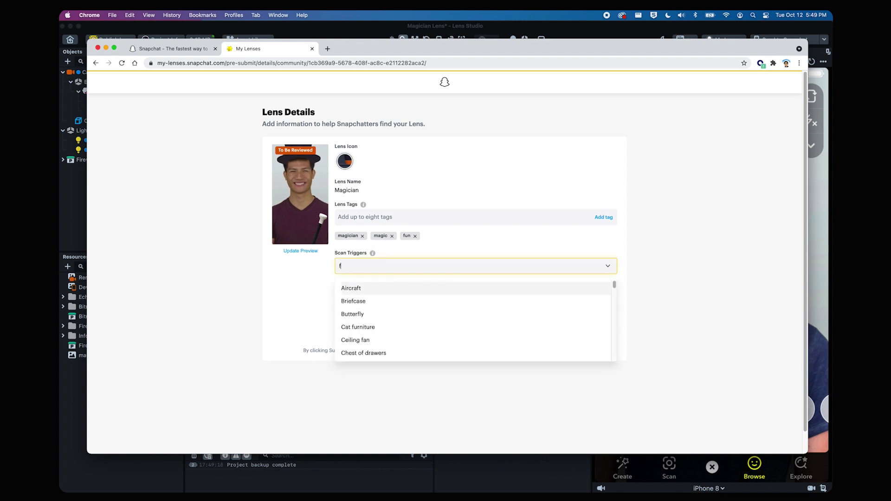
pyautogui.press('BackSpace')
pyautogui.write('f')
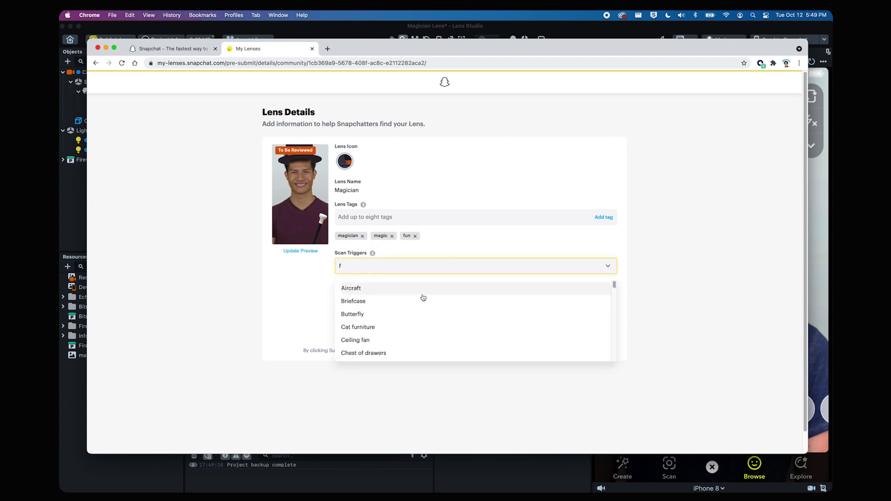
pyautogui.scroll(-3, 422, 297)
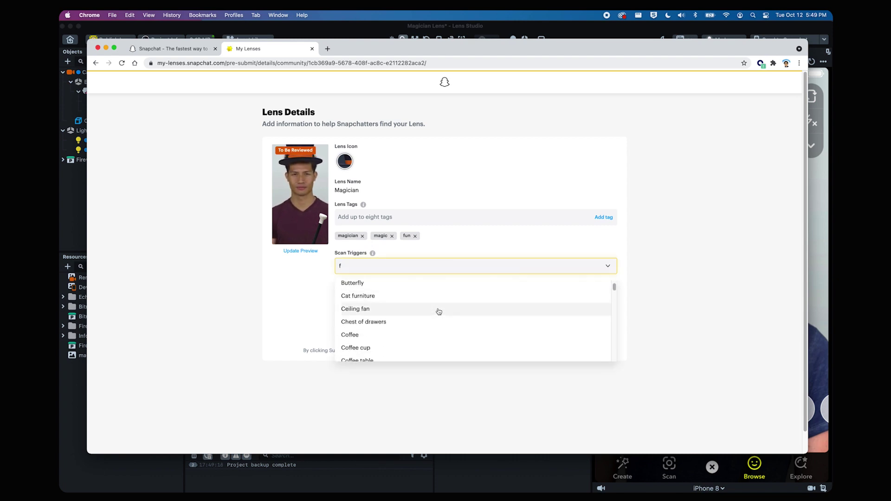
pyautogui.scroll(-5, 439, 311)
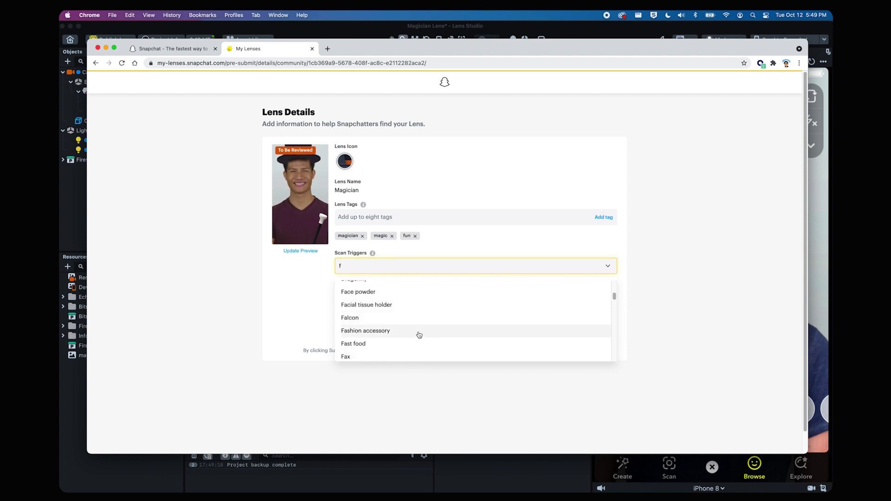
pyautogui.click(419, 334)
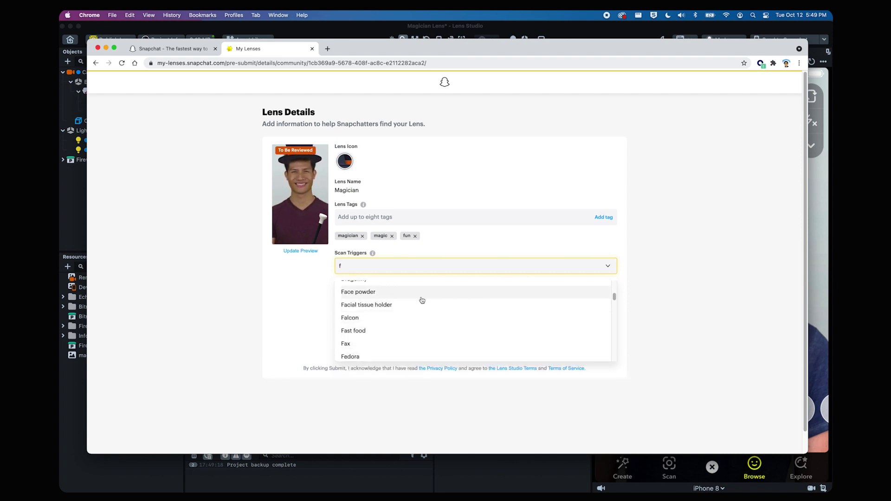
pyautogui.press('BackSpace')
pyautogui.write('hat')
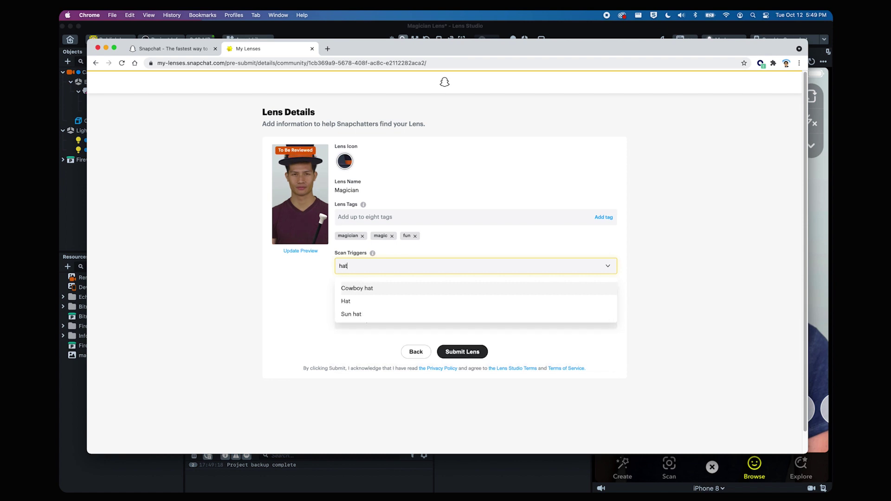
pyautogui.click(398, 302)
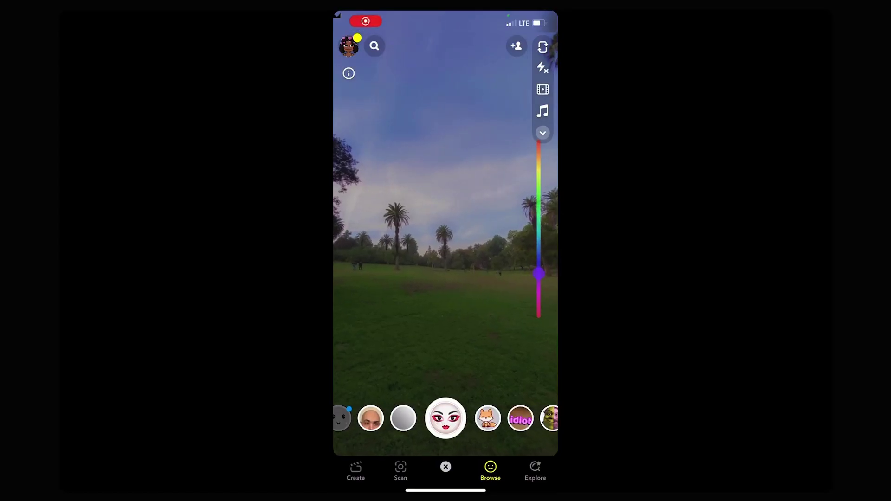
# Browse through the Fox Stickers, Shrek and Clouds lenses in the carousel
pyautogui.click(488, 418)
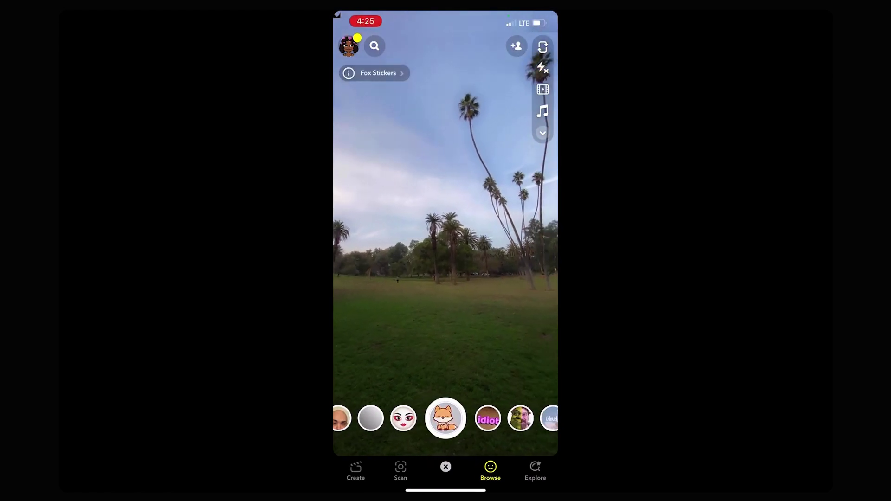
pyautogui.click(487, 419)
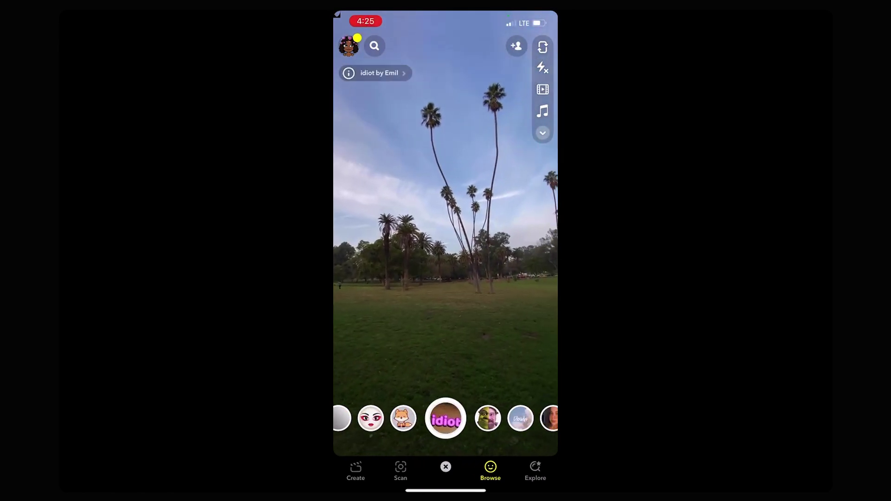
pyautogui.click(488, 418)
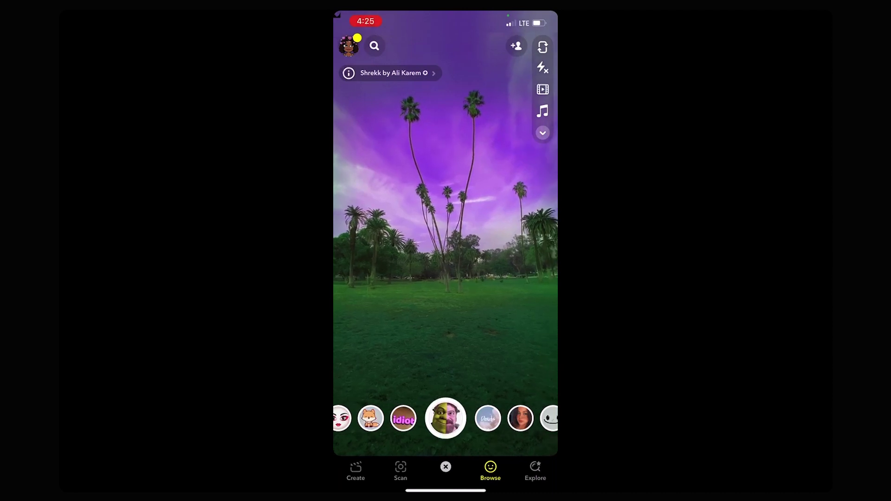
pyautogui.click(488, 418)
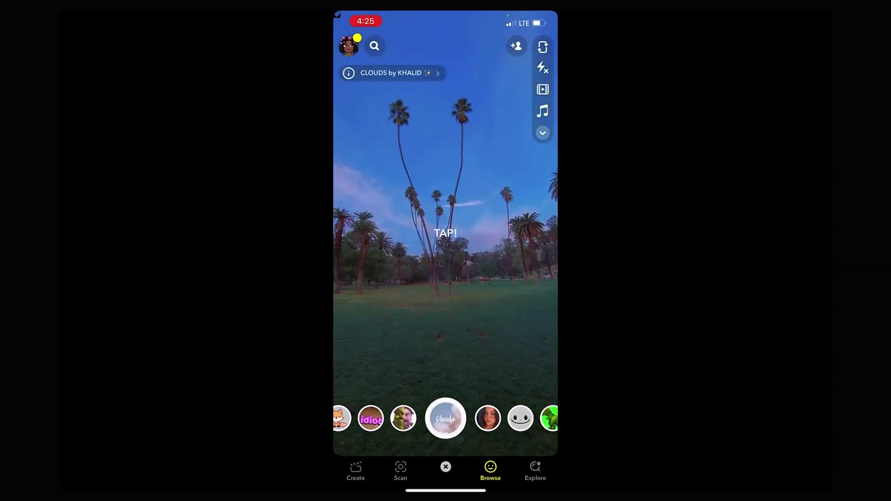
# Move to the next portrait lens, copy its link and subscribe to its creator
pyautogui.click(487, 418)
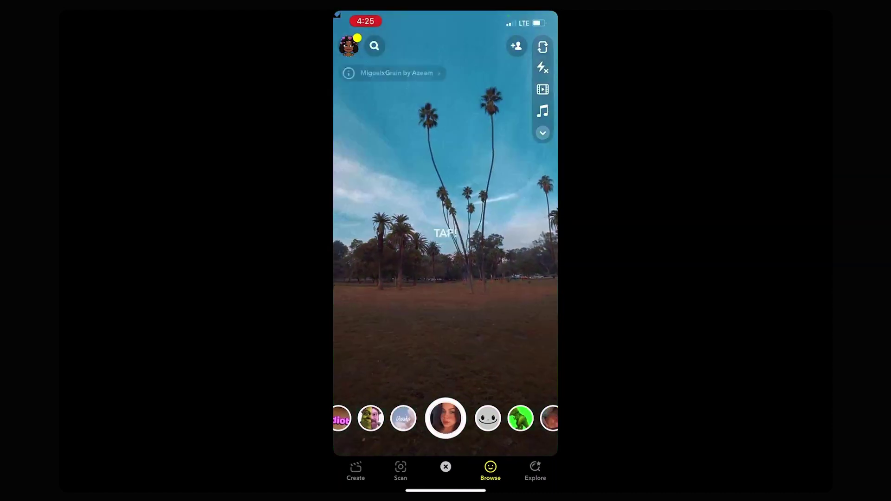
pyautogui.click(445, 419)
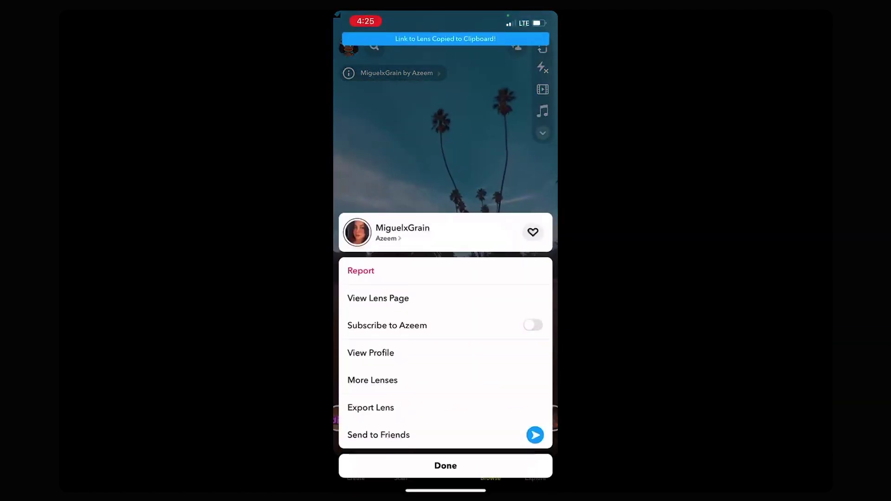
pyautogui.click(533, 325)
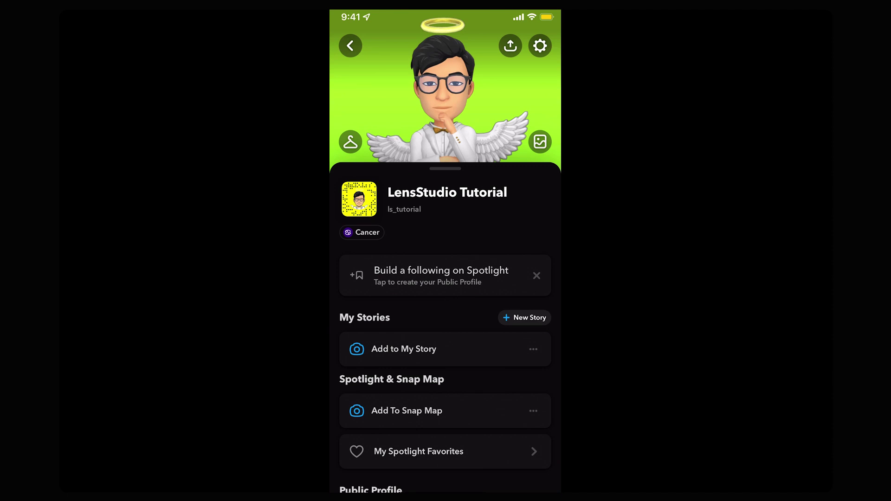
# Create a public profile by going through the onboarding cards and confirming
pyautogui.scroll(-7, 445, 278)
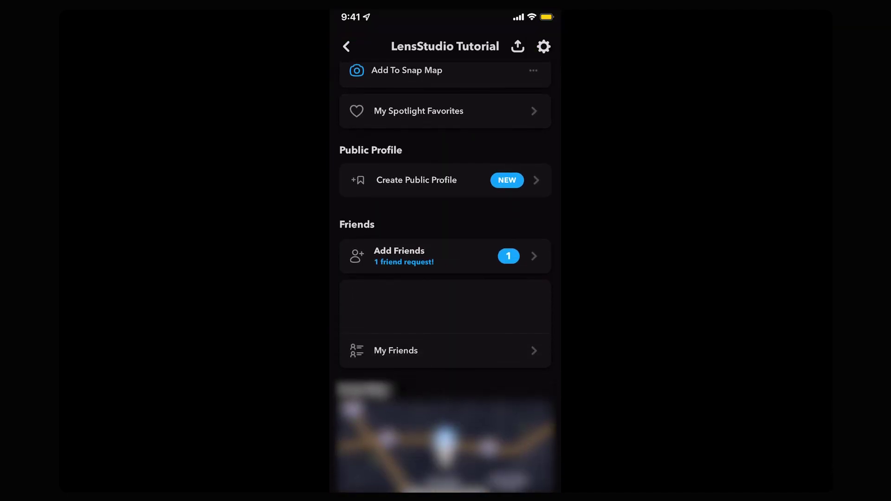
pyautogui.click(416, 180)
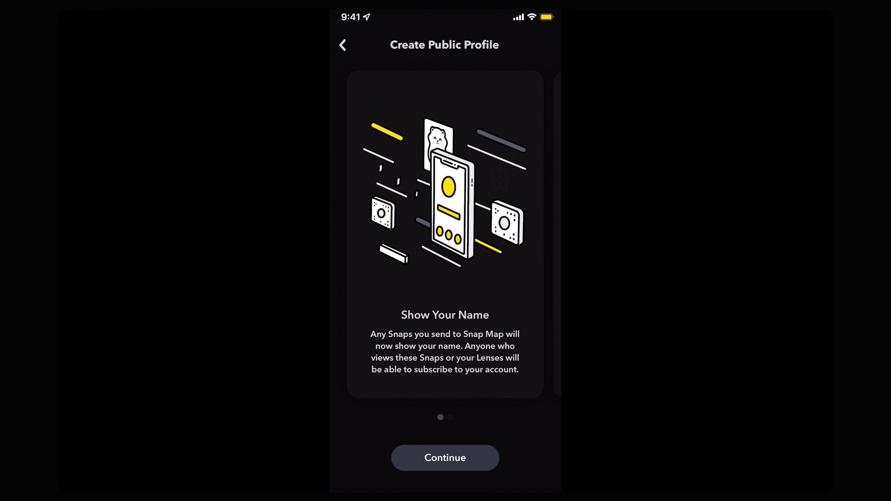
pyautogui.click(445, 458)
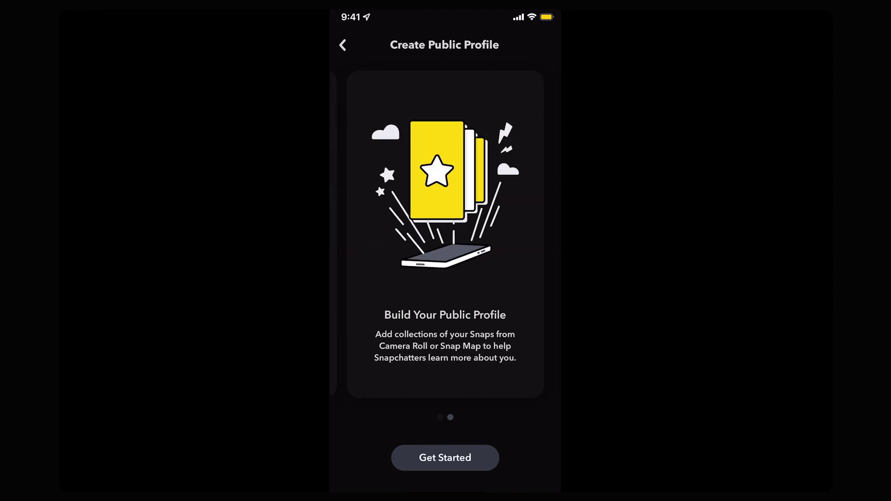
pyautogui.click(445, 458)
pyautogui.click(445, 312)
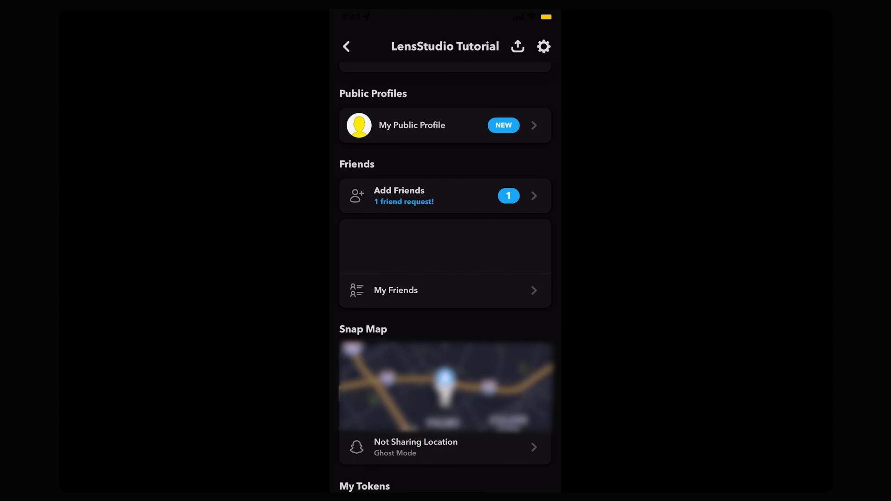
# Open the new public profile, check its Lenses tab, then open its settings
pyautogui.click(412, 125)
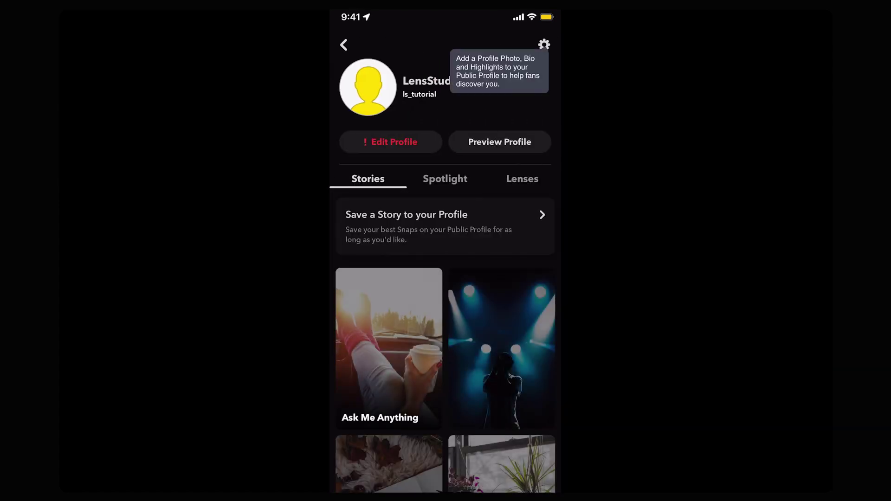
pyautogui.click(522, 179)
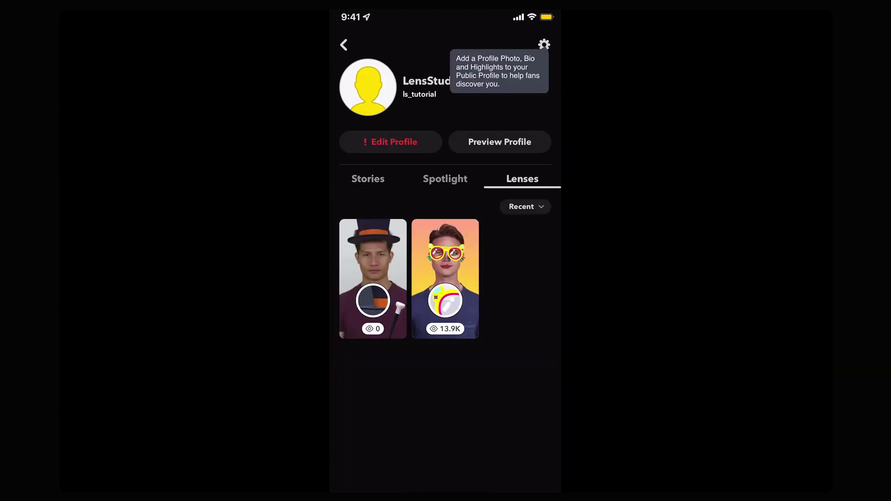
pyautogui.click(544, 44)
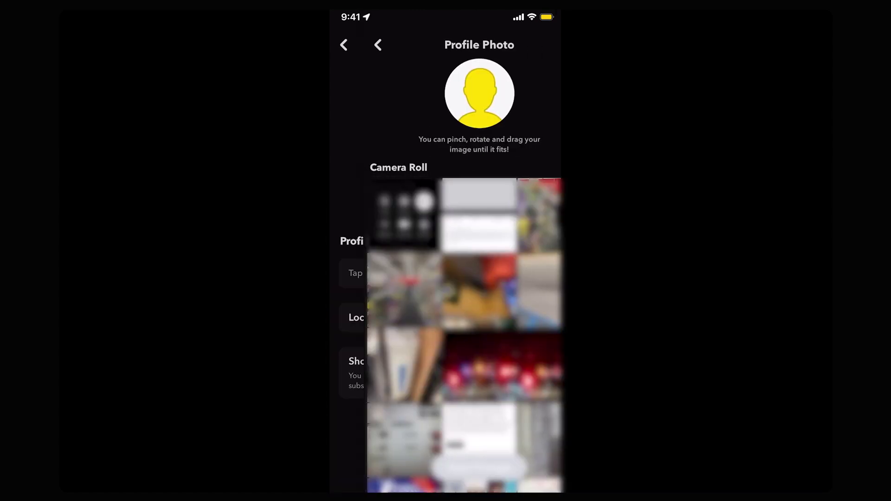
# Enter 'We make Lenses!' as the public profile bio and finish editing
pyautogui.click(378, 273)
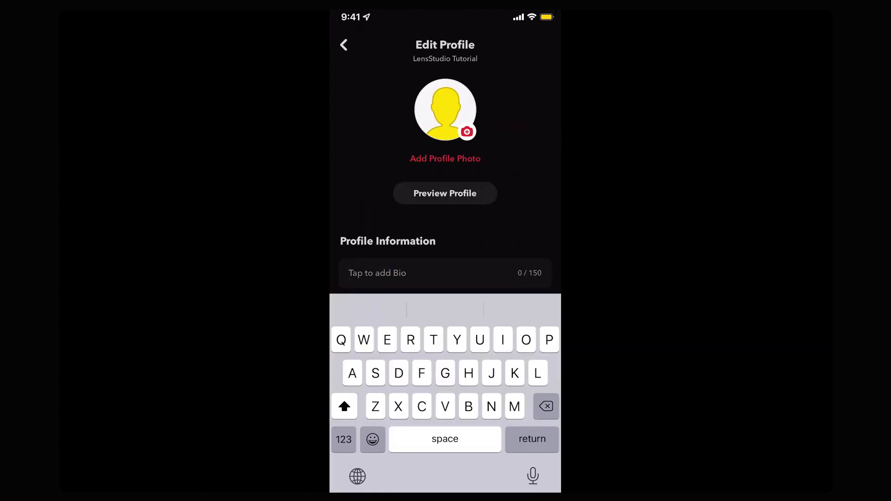
pyautogui.write('We make L')
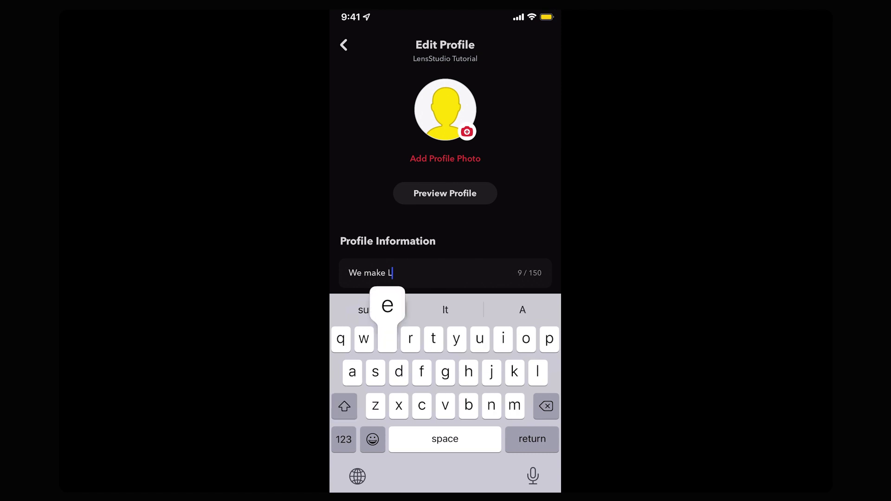
pyautogui.write('enses!')
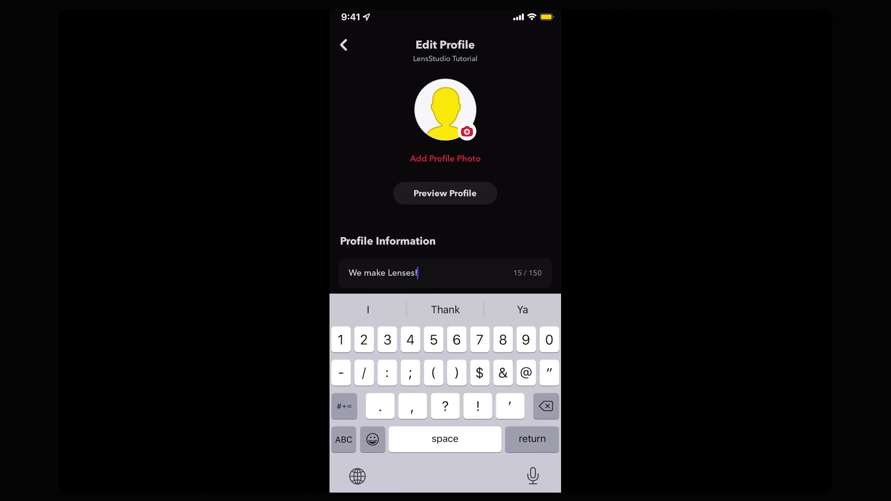
pyautogui.press('Return')
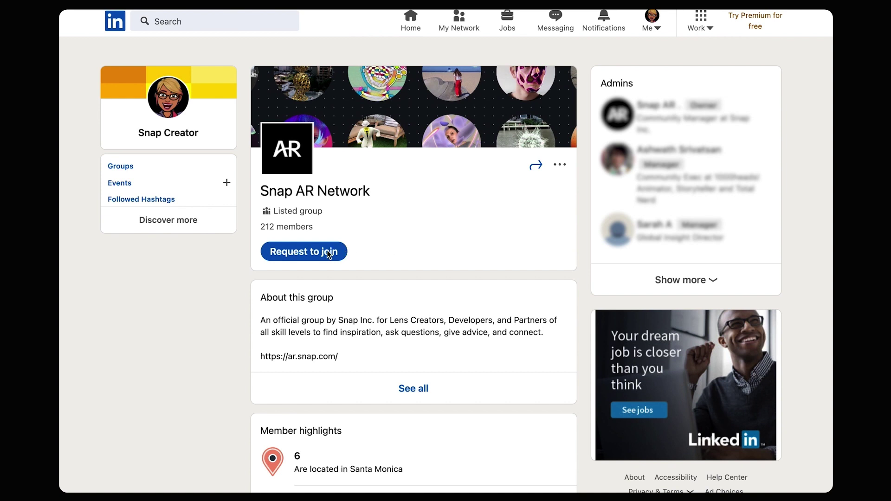
# Send a join request to the Snap AR Network group on LinkedIn
pyautogui.click(318, 254)
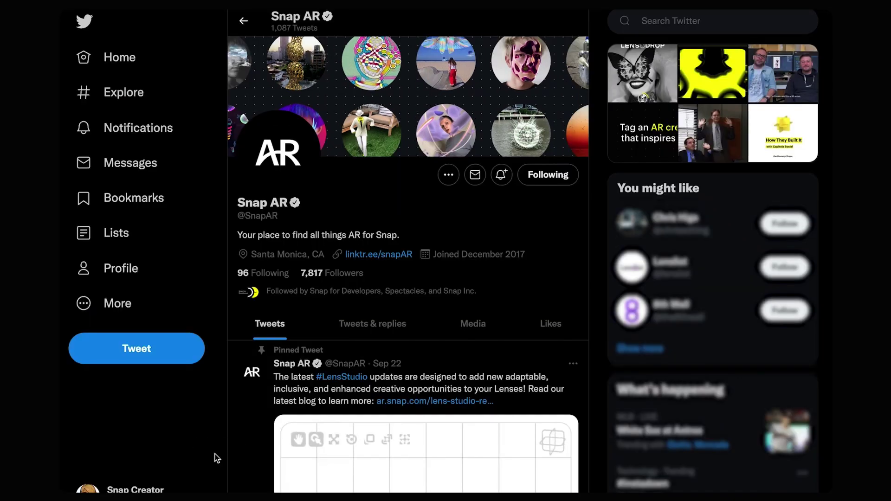
pyautogui.click(153, 357)
pyautogui.write('Just built this new Lens ')
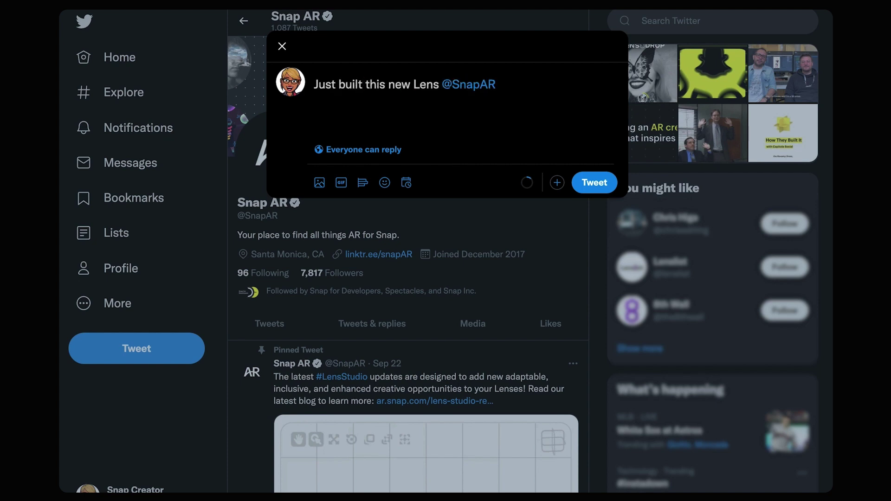
pyautogui.write('inspired by my lo')
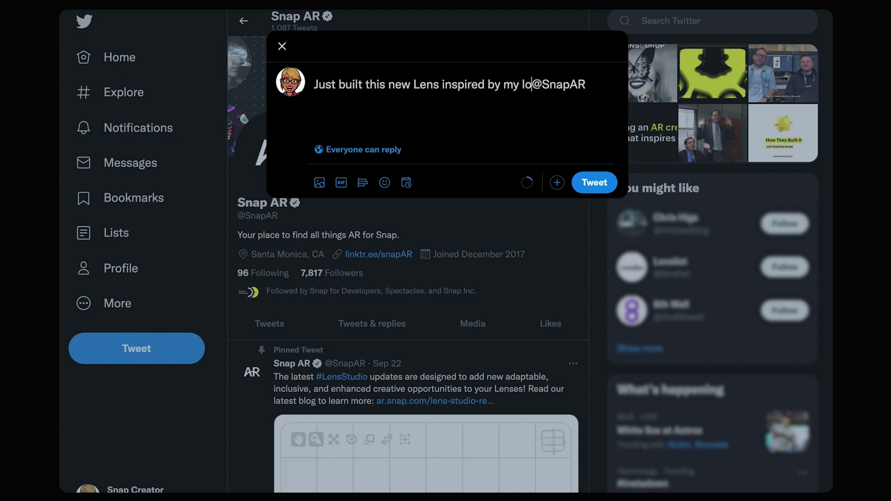
pyautogui.write('ve for aqu')
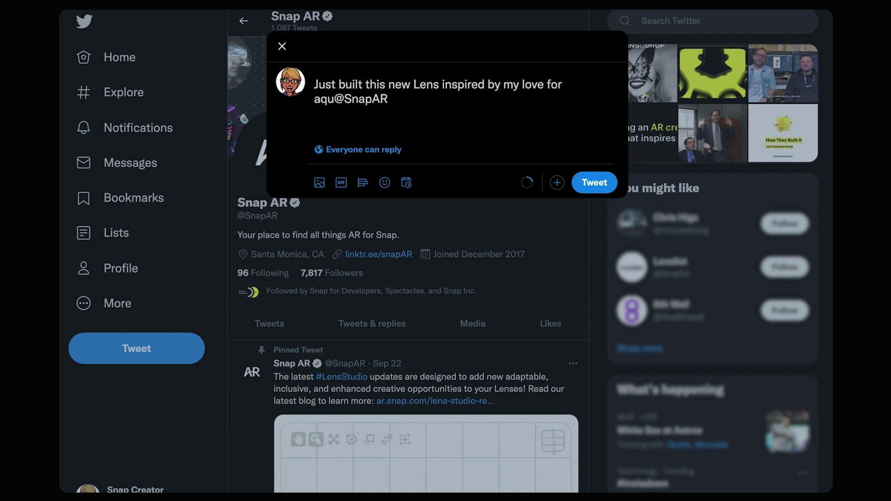
pyautogui.write('ariums, ch')
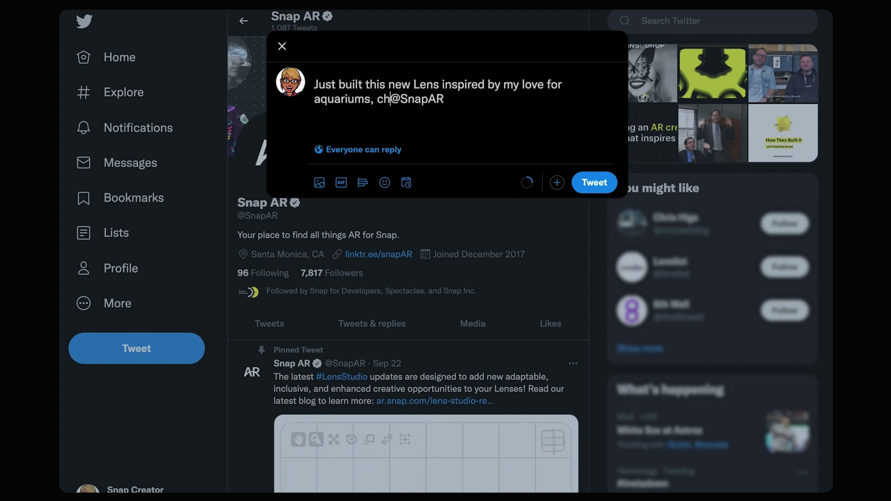
pyautogui.write('eck it out')
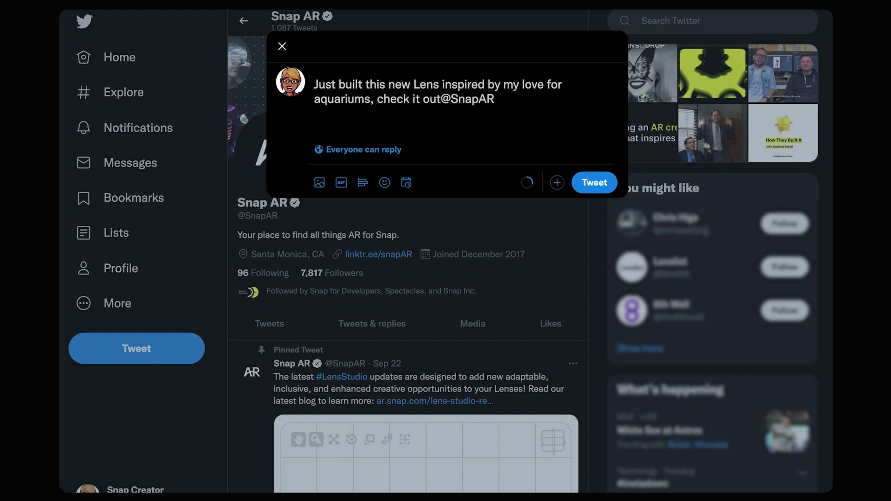
pyautogui.write('!')
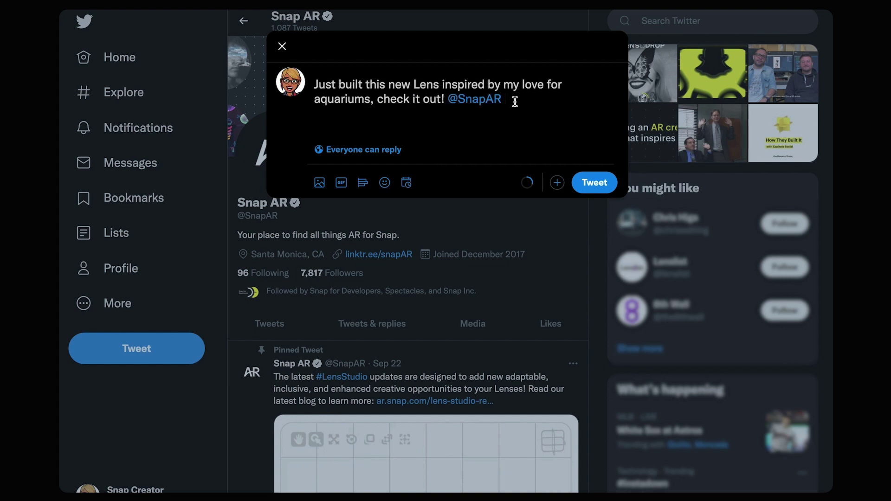
pyautogui.press('Return')
pyautogui.press('Return')
pyautogui.hotkey('ctrl', 'v')
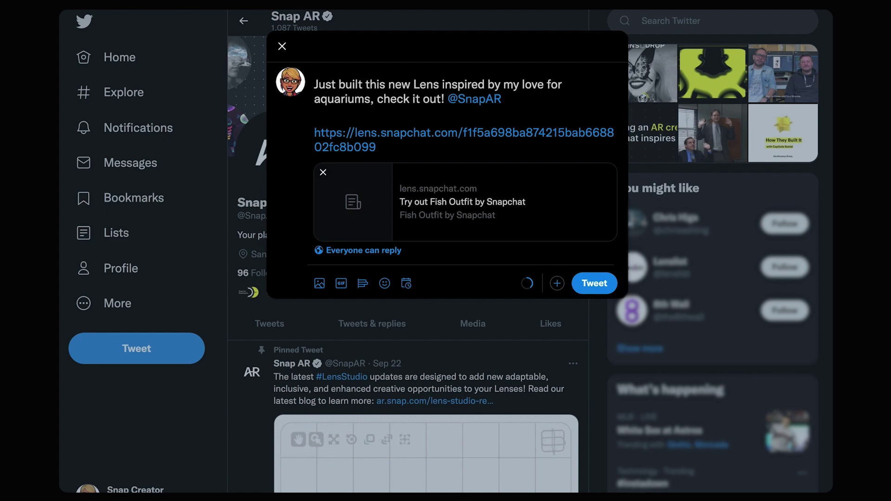